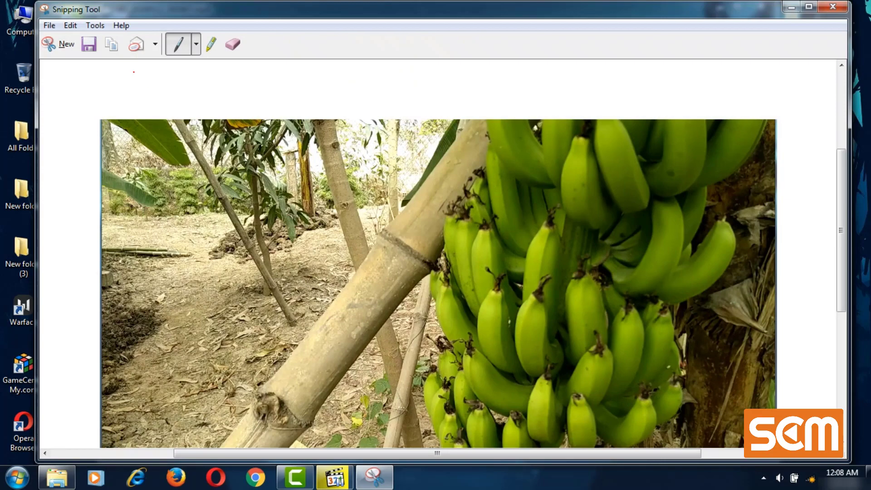
# Step: Save the snip as the PNG file Capture in New folder (5) on the Desktop and close the Snipping Tool
pyautogui.click(90, 45)
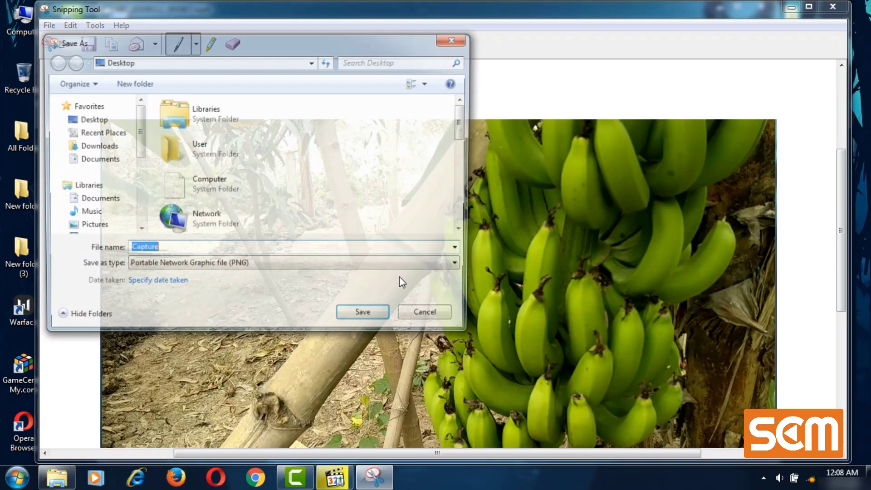
pyautogui.moveTo(469, 126); pyautogui.dragTo(467, 202)
pyautogui.click(269, 152)
pyautogui.click(363, 320)
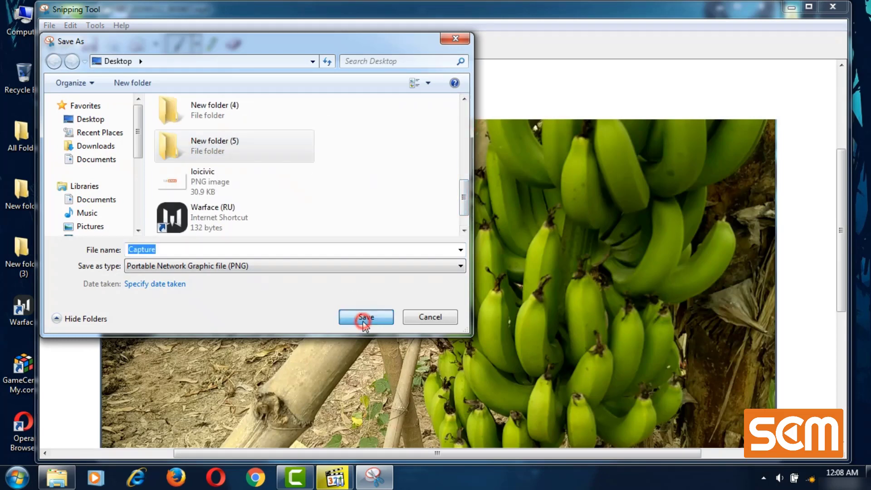
pyautogui.click(367, 318)
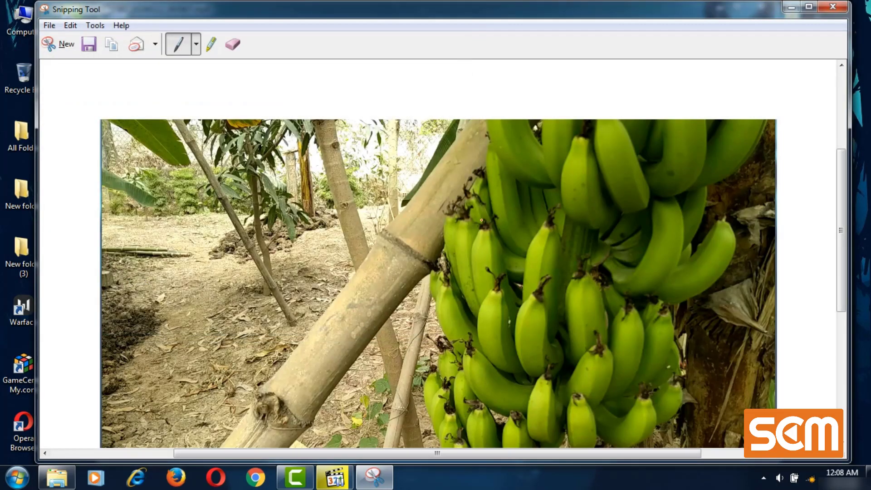
pyautogui.click(813, 12)
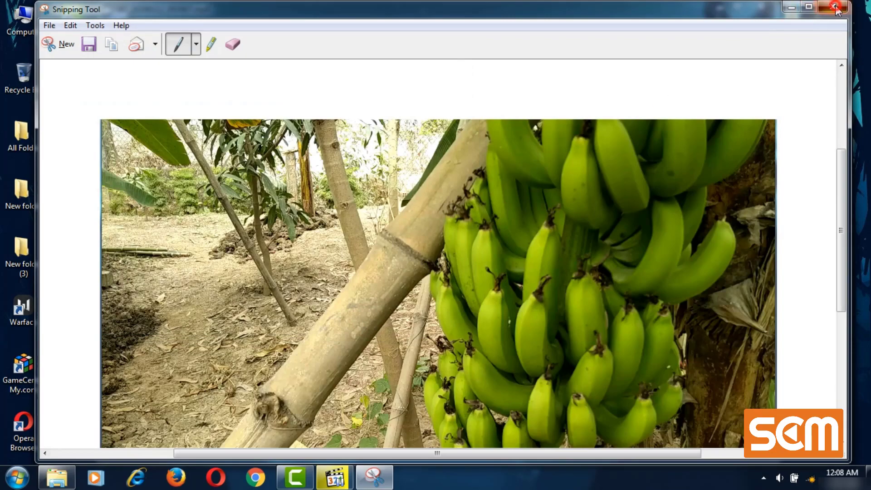
# Step: Minimise the video player, view the Capture image from New folder (5), and close the image viewer
pyautogui.click(770, 7)
pyautogui.click(717, 9)
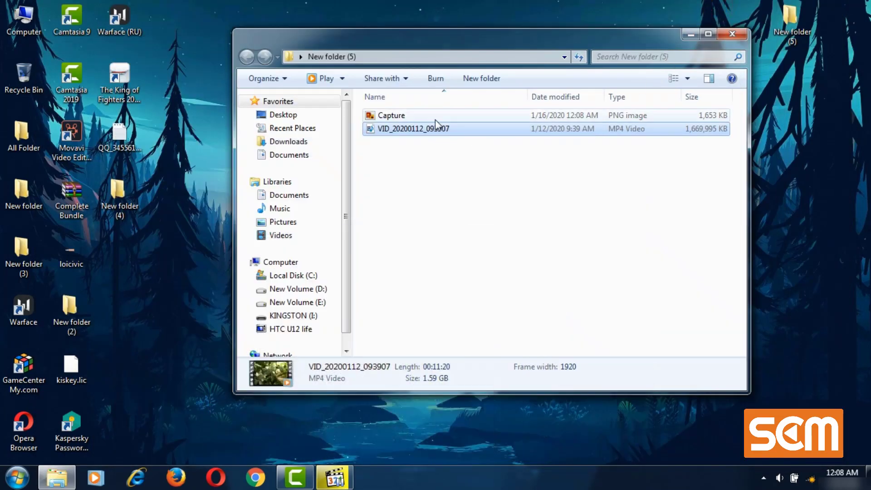
pyautogui.click(431, 117)
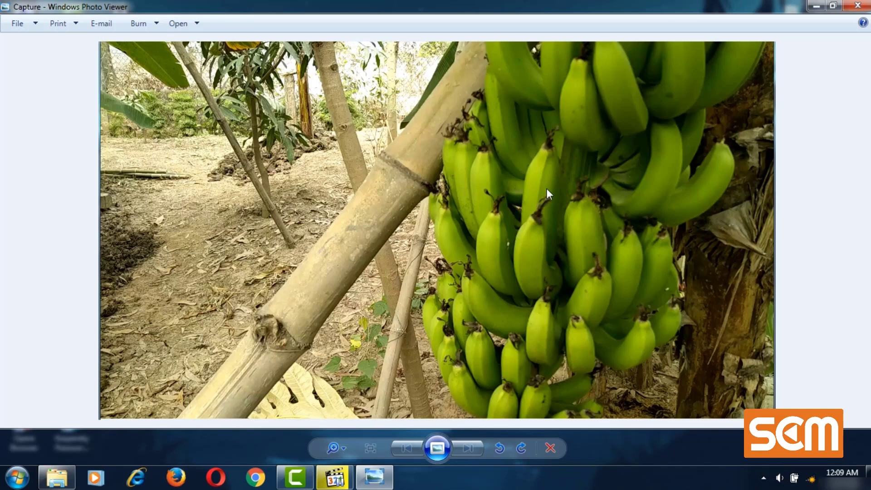
pyautogui.click(857, 6)
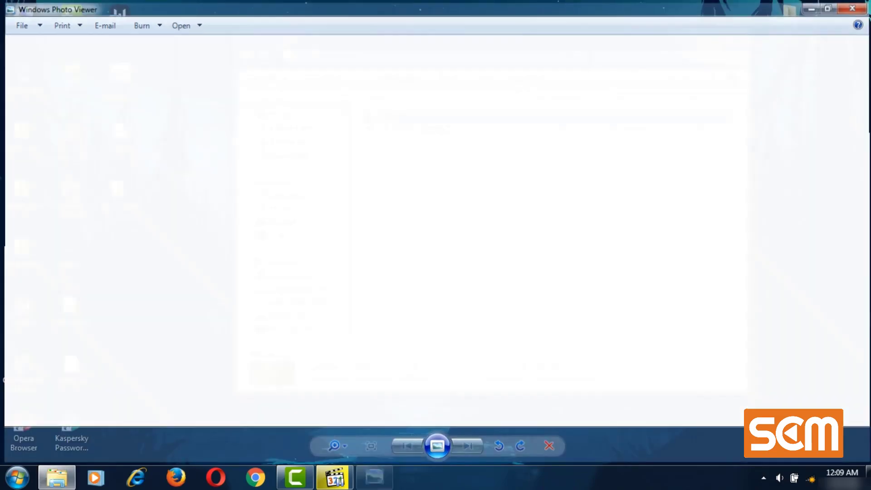
pyautogui.click(451, 194)
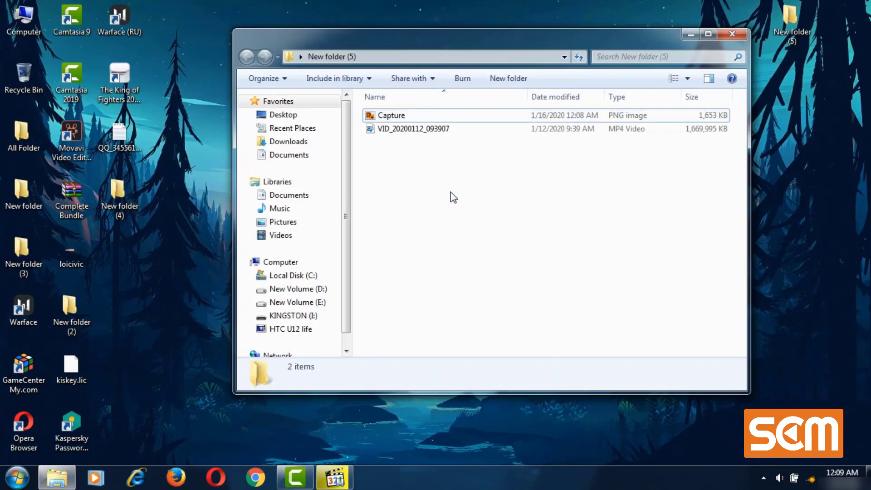
# Step: Bring back the video player and check its program and version information
pyautogui.click(348, 479)
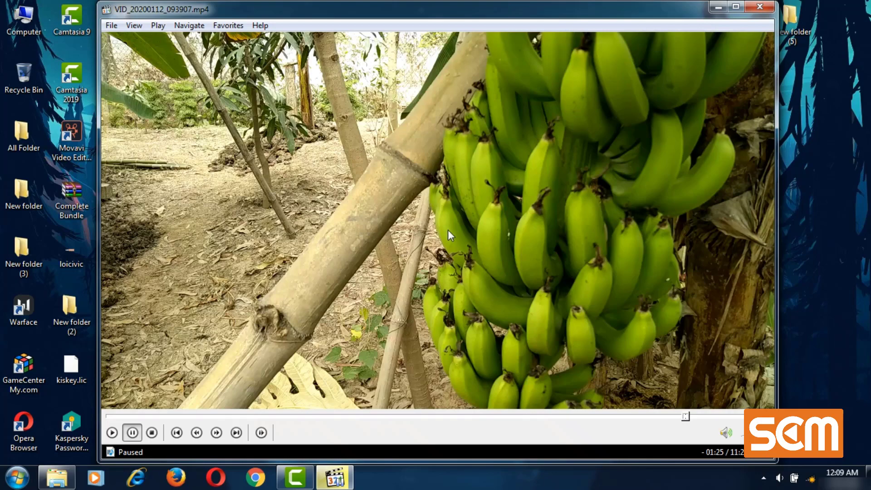
pyautogui.click(259, 26)
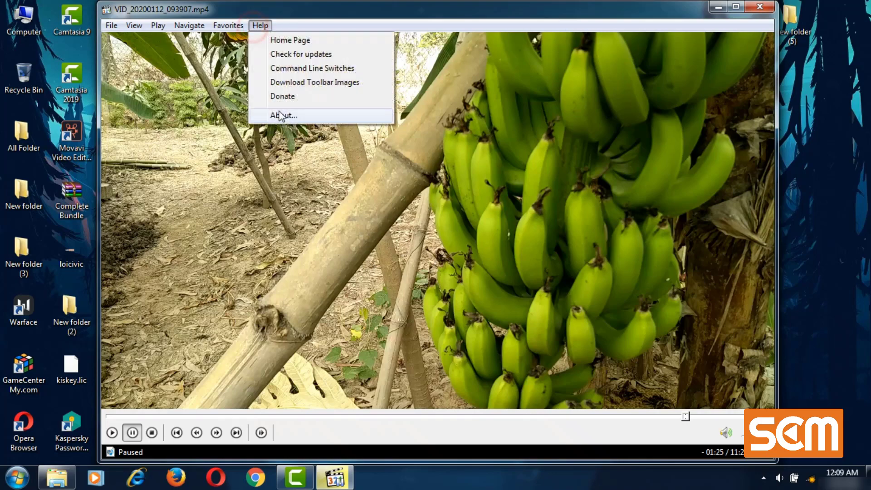
pyautogui.click(277, 113)
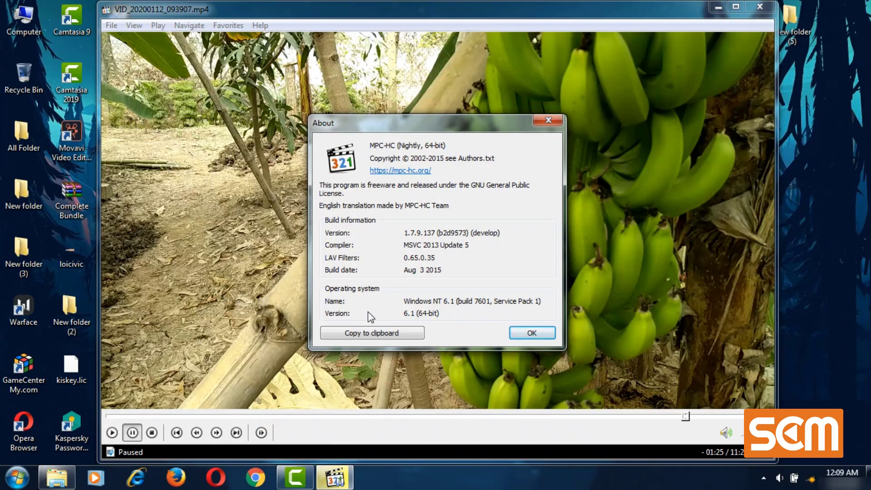
pyautogui.click(528, 333)
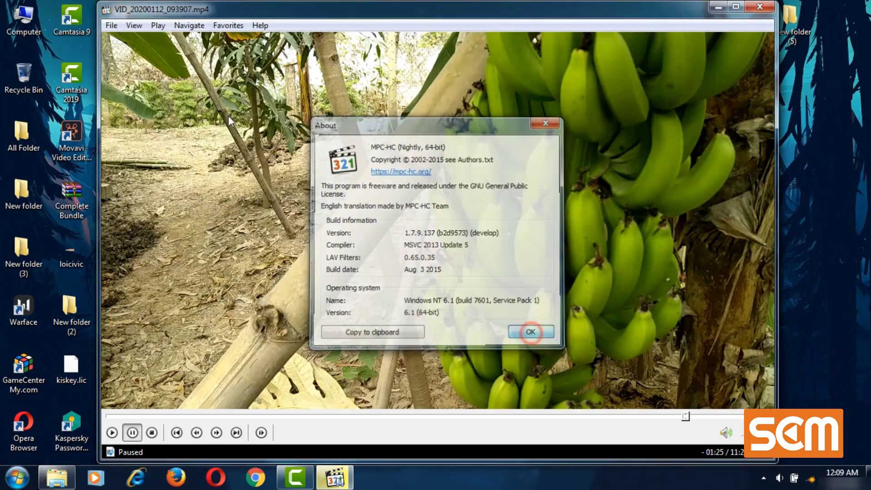
# Step: Save the paused video frame as a PNG image in New folder (5) on the Desktop, keeping the suggested file name
pyautogui.click(111, 27)
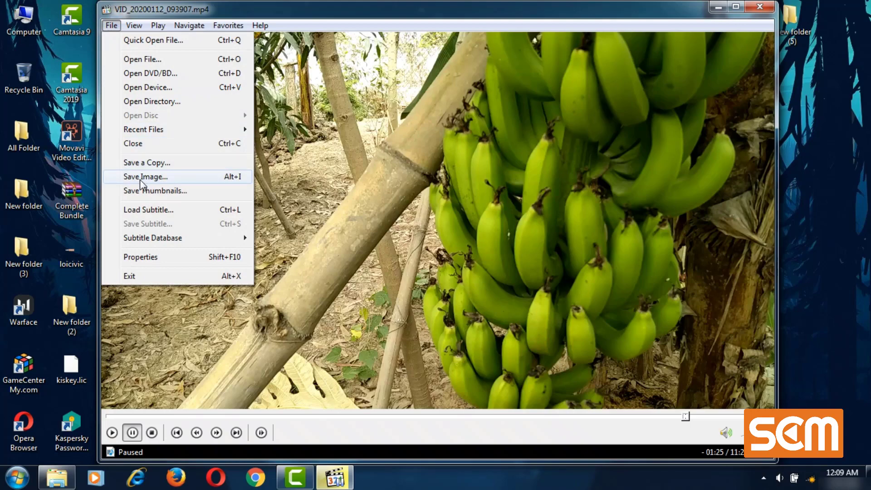
pyautogui.click(156, 178)
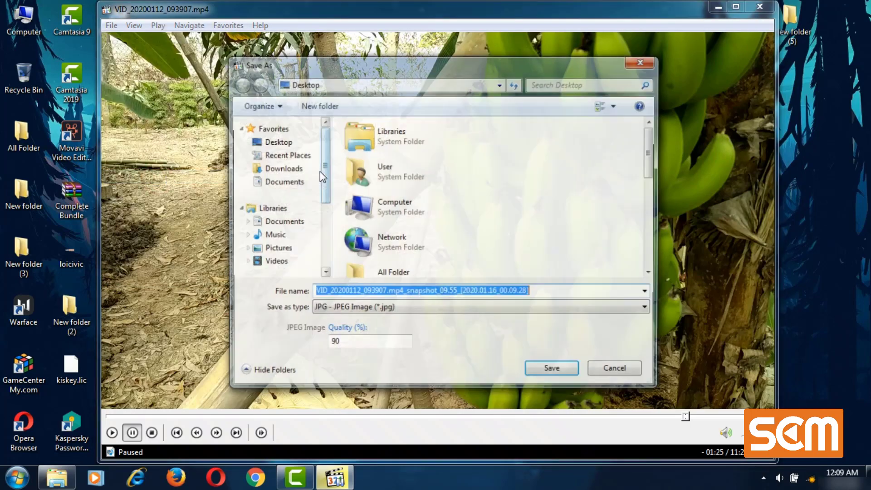
pyautogui.scroll(-3, 311, 154)
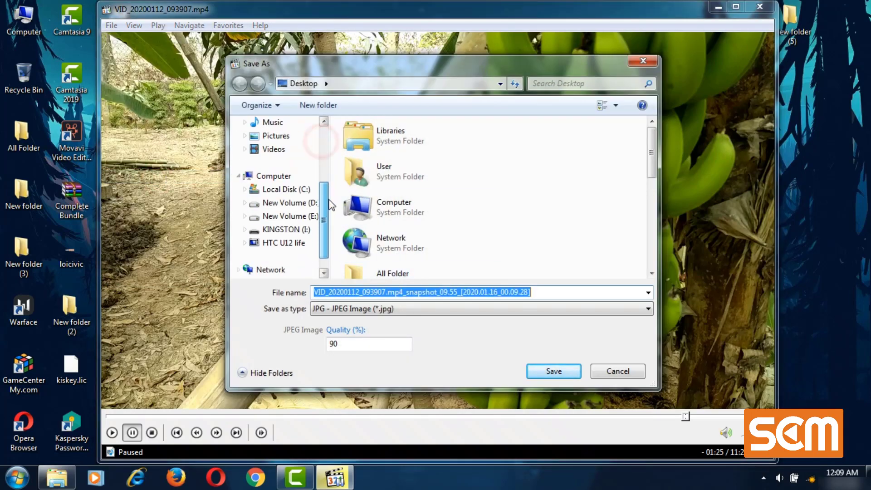
pyautogui.scroll(5, 300, 191)
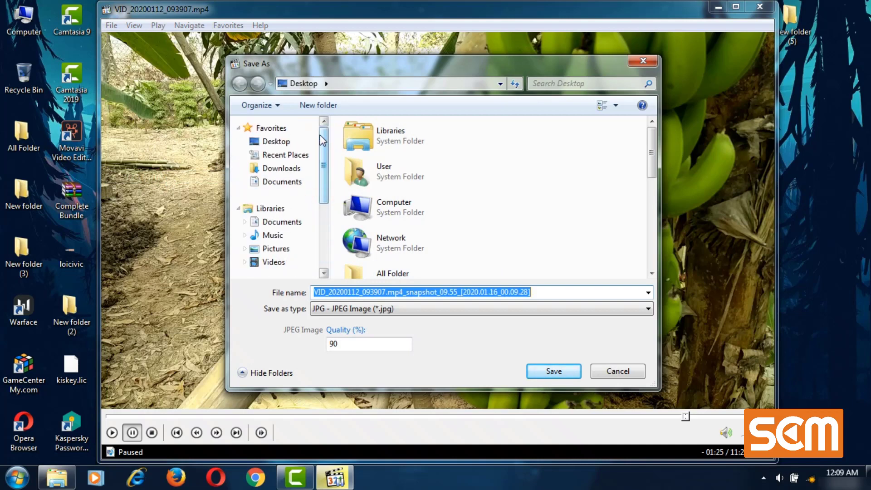
pyautogui.click(276, 141)
pyautogui.moveTo(651, 145); pyautogui.dragTo(653, 249)
pyautogui.doubleClick(435, 188)
pyautogui.click(450, 308)
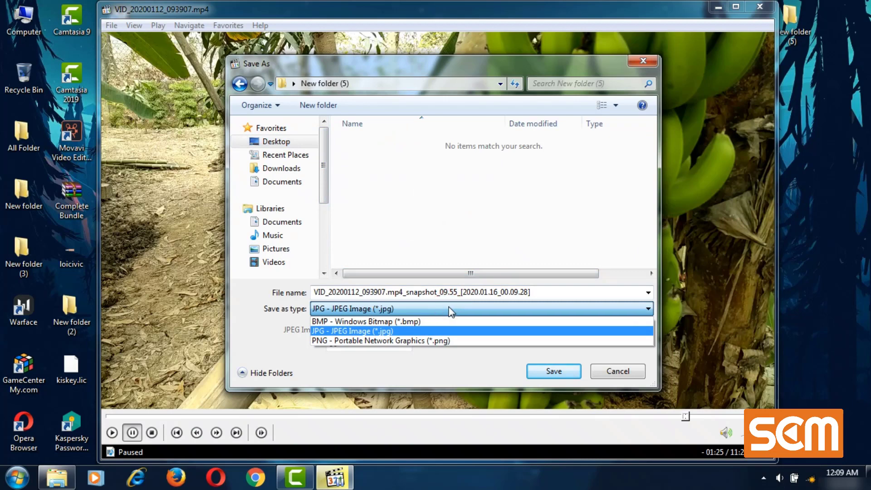
pyautogui.click(440, 341)
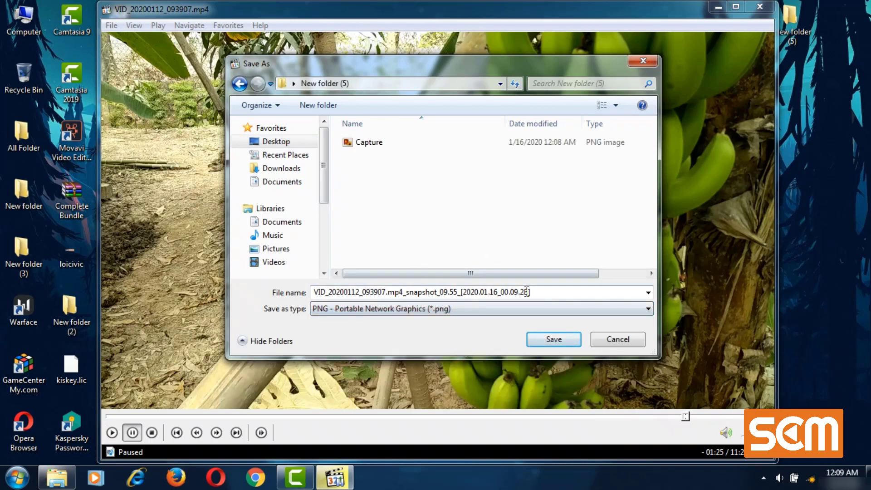
pyautogui.click(544, 340)
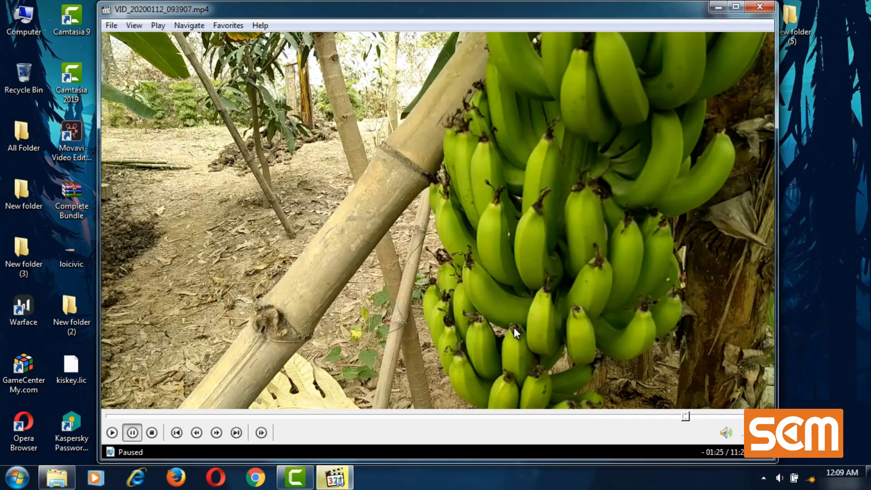
# Step: Minimise the video player, view the saved snapshot PNG from New folder (5), and close the image viewer
pyautogui.click(750, 7)
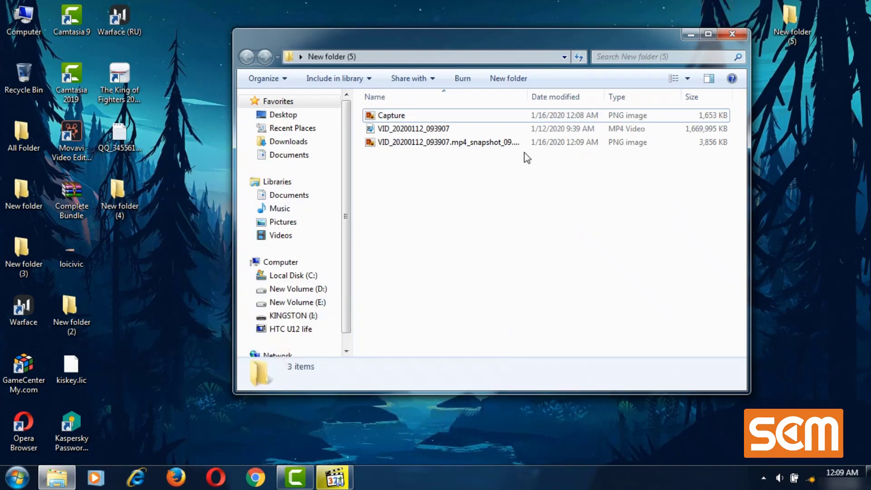
pyautogui.click(438, 143)
pyautogui.doubleClick(438, 144)
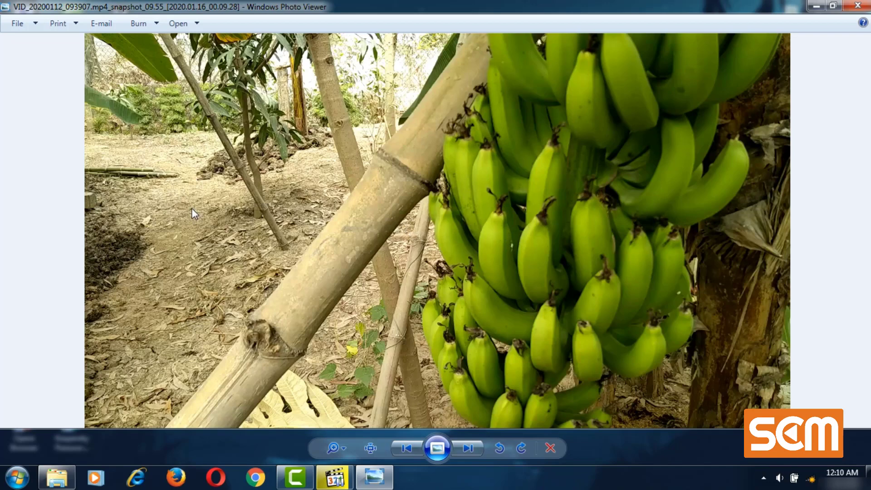
pyautogui.click(857, 6)
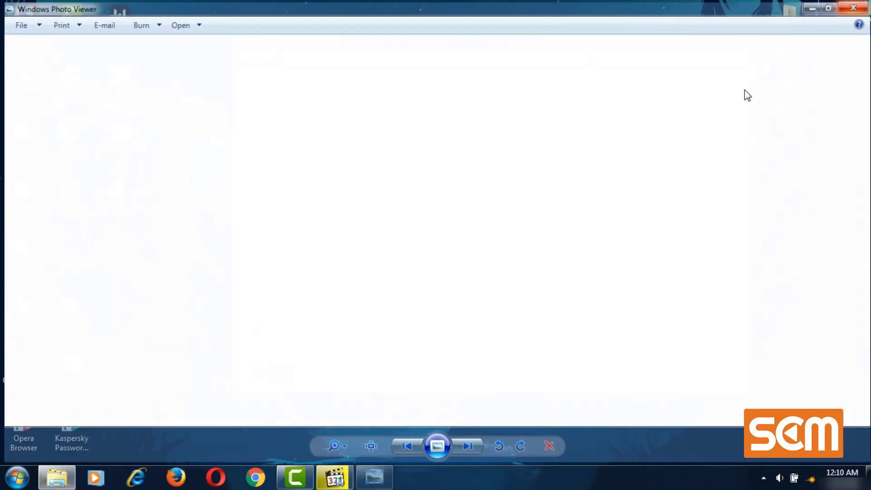
# Step: Switch to Camtasia, import VID_20200112_093907 from New folder (5) into the media bin, and add it to the timeline
pyautogui.click(295, 477)
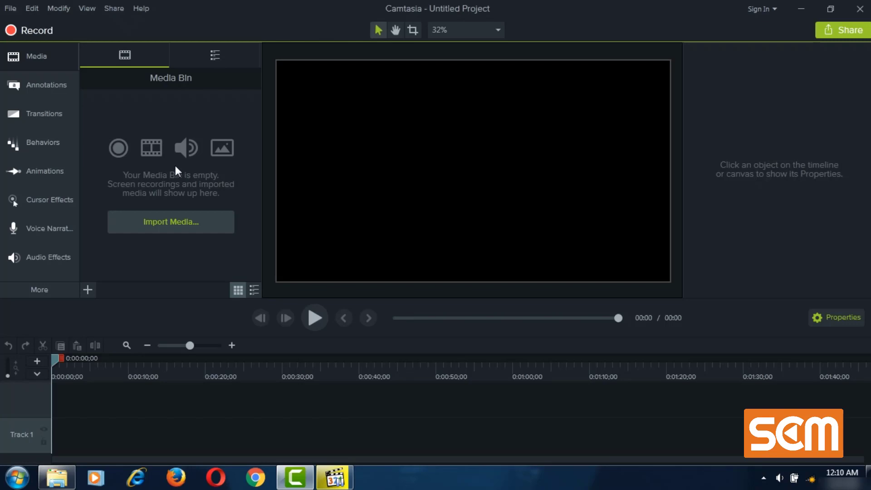
pyautogui.click(56, 477)
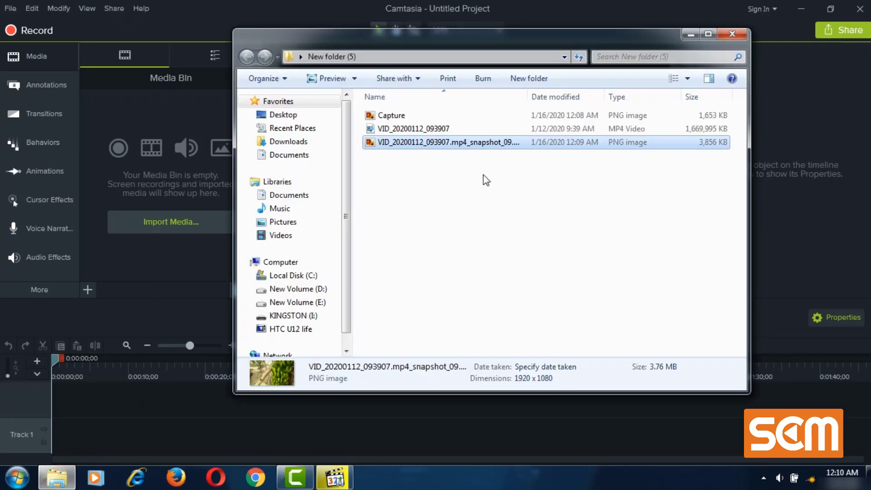
pyautogui.moveTo(436, 129); pyautogui.dragTo(110, 188)
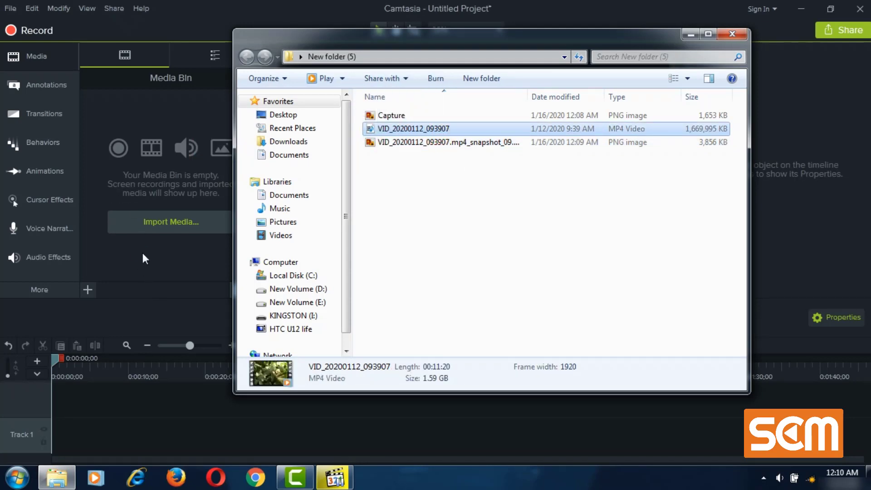
pyautogui.click(145, 181)
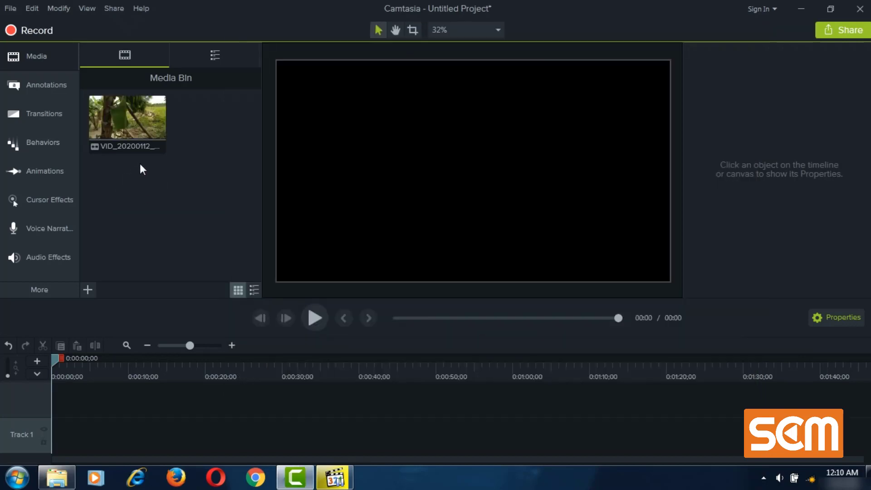
pyautogui.rightClick(137, 120)
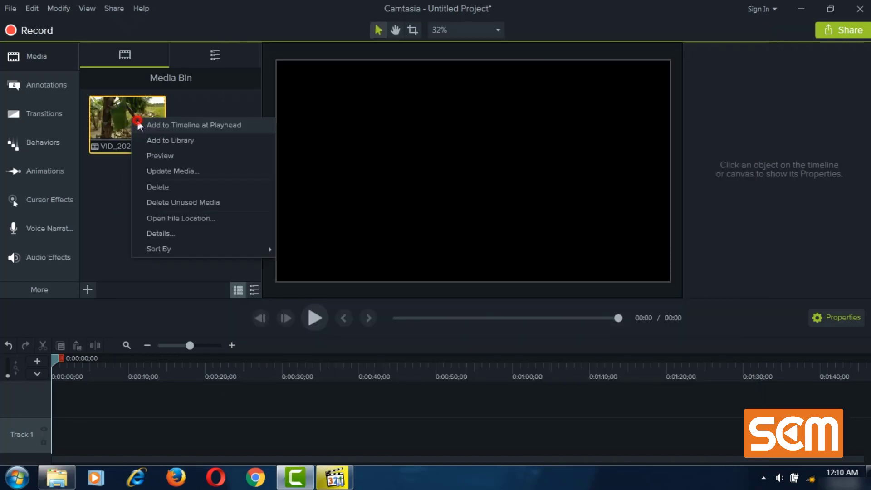
pyautogui.click(136, 125)
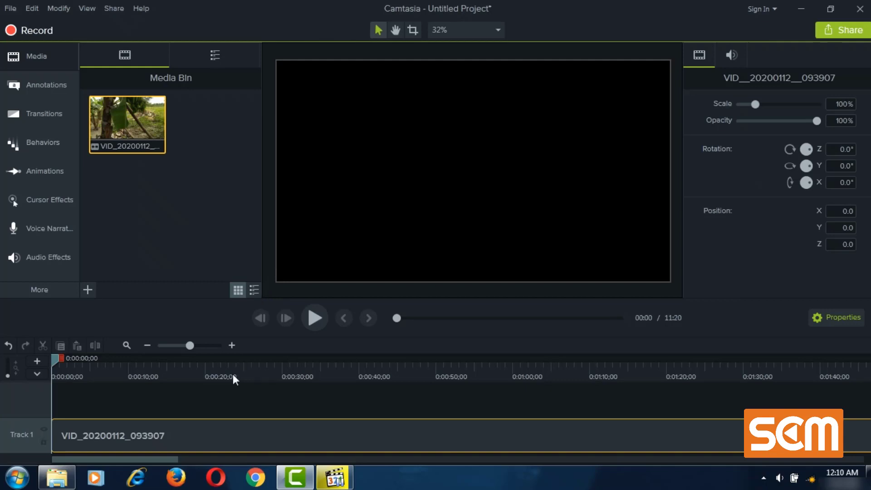
# Step: Browse through the clip on the timeline and place the playhead at 0:01:02;28
pyautogui.click(233, 377)
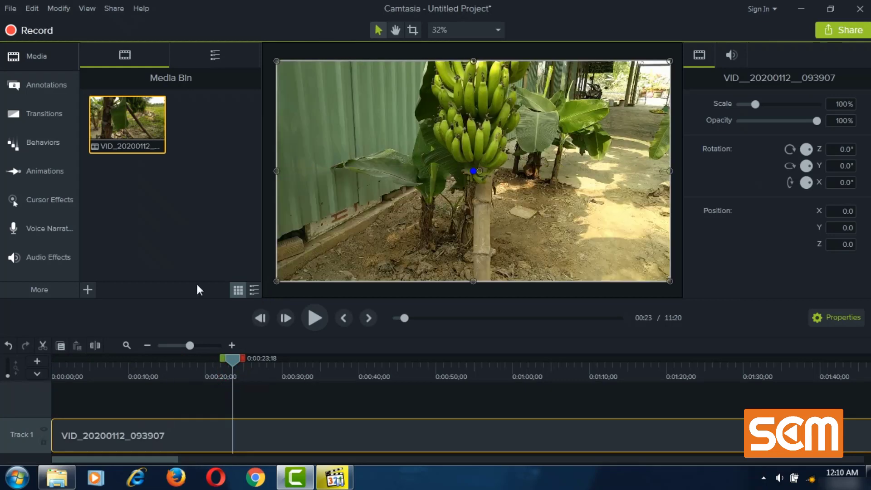
pyautogui.click(313, 374)
pyautogui.click(372, 369)
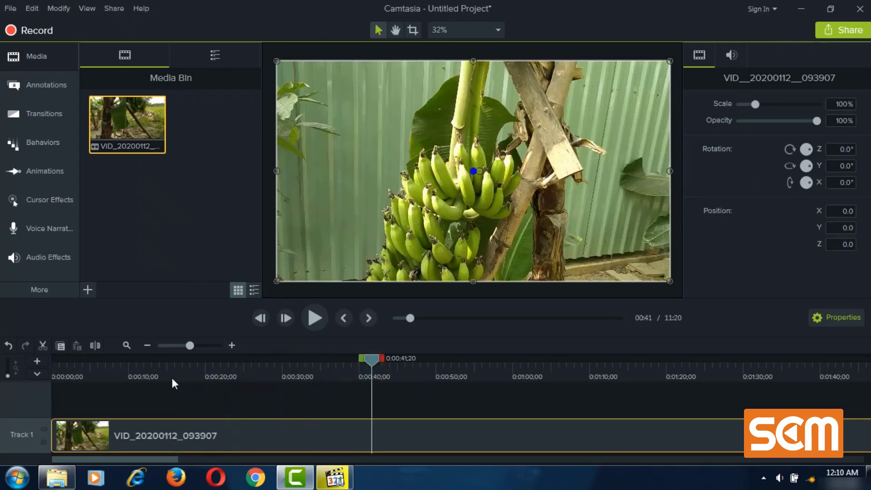
pyautogui.click(168, 376)
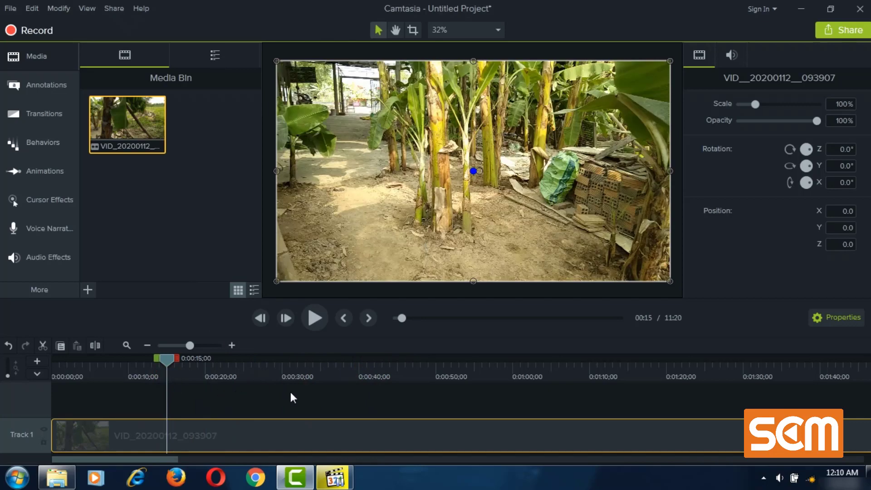
pyautogui.click(297, 383)
pyautogui.moveTo(336, 374); pyautogui.dragTo(425, 375)
pyautogui.moveTo(491, 379); pyautogui.dragTo(537, 375)
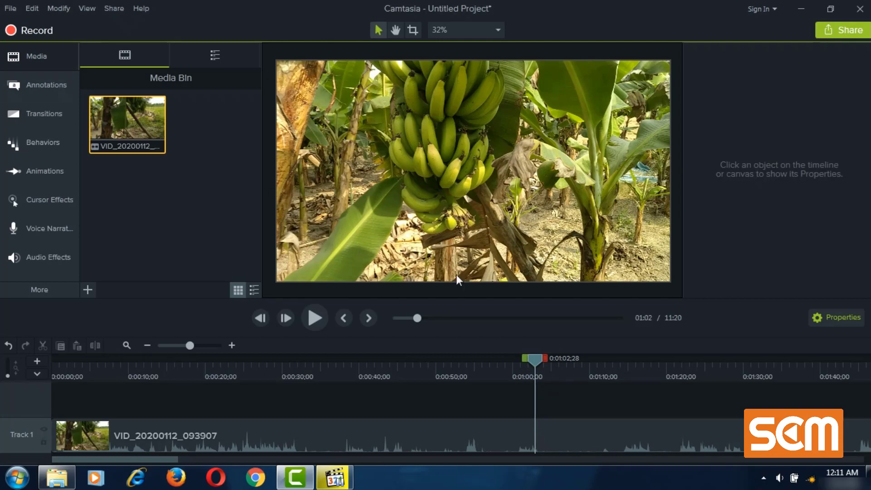
# Step: Export the frame at the playhead as a PNG image into New folder (5) on the Desktop, keeping the suggested file name
pyautogui.click(113, 10)
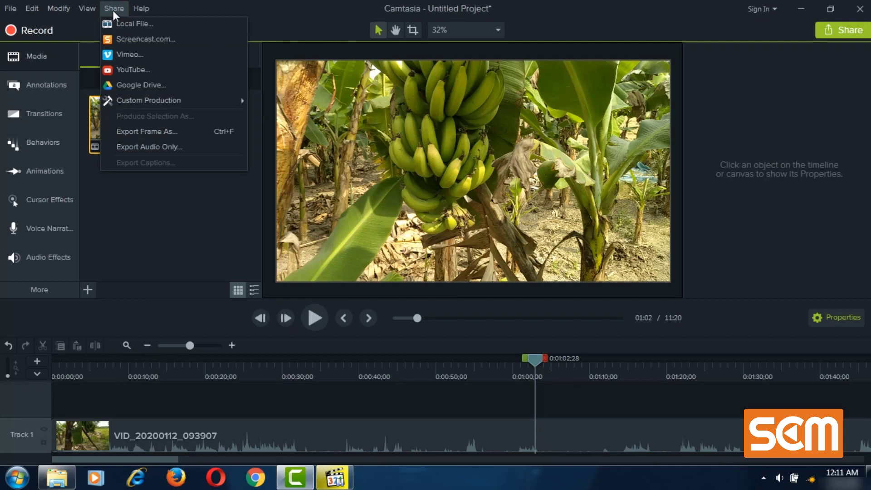
pyautogui.moveTo(89, 10)
pyautogui.moveTo(115, 8)
pyautogui.click(162, 131)
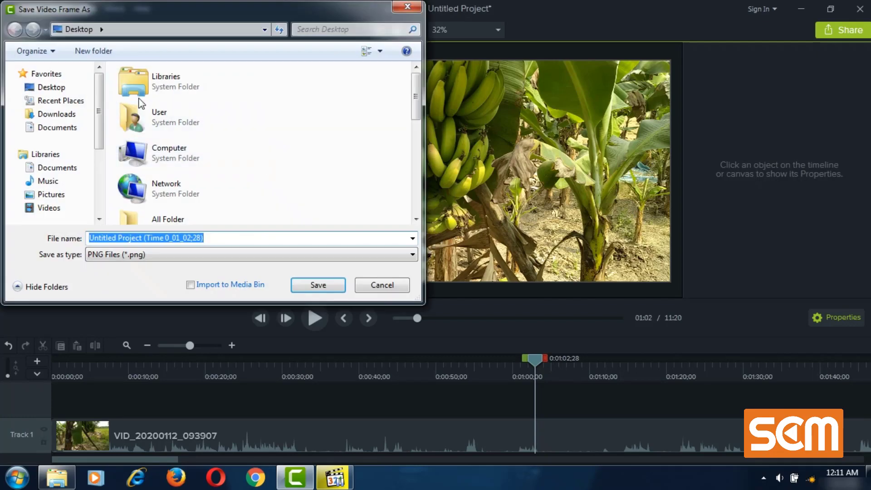
pyautogui.click(55, 87)
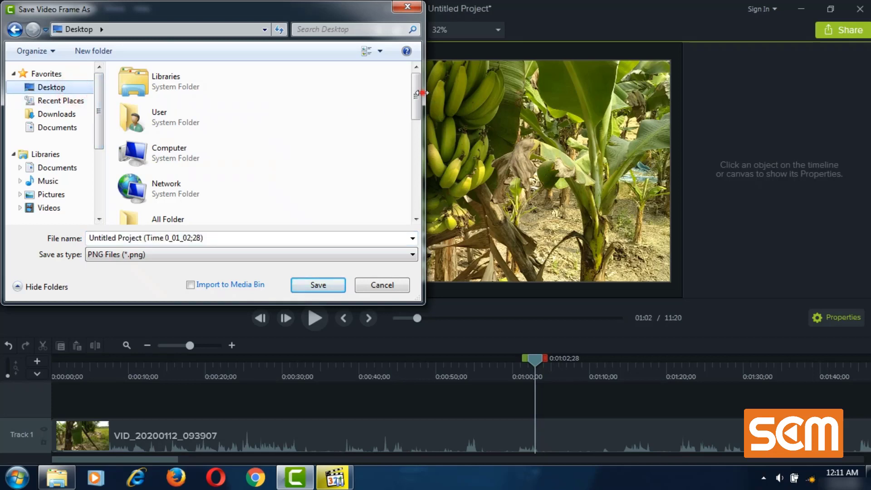
pyautogui.moveTo(422, 93); pyautogui.dragTo(418, 93)
pyautogui.scroll(-5, 410, 111)
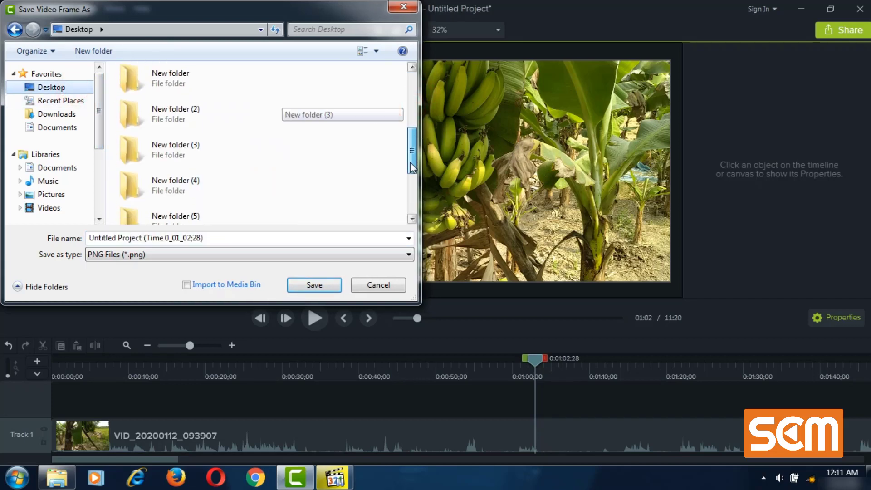
pyautogui.doubleClick(202, 216)
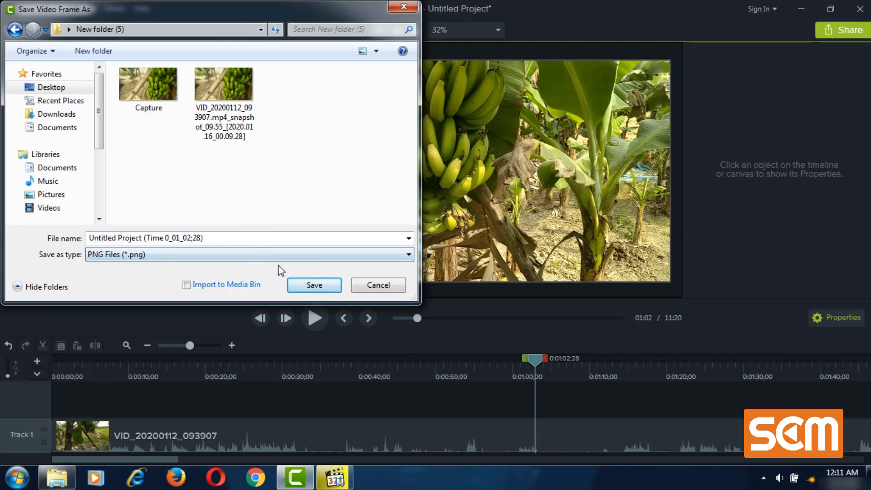
pyautogui.click(312, 285)
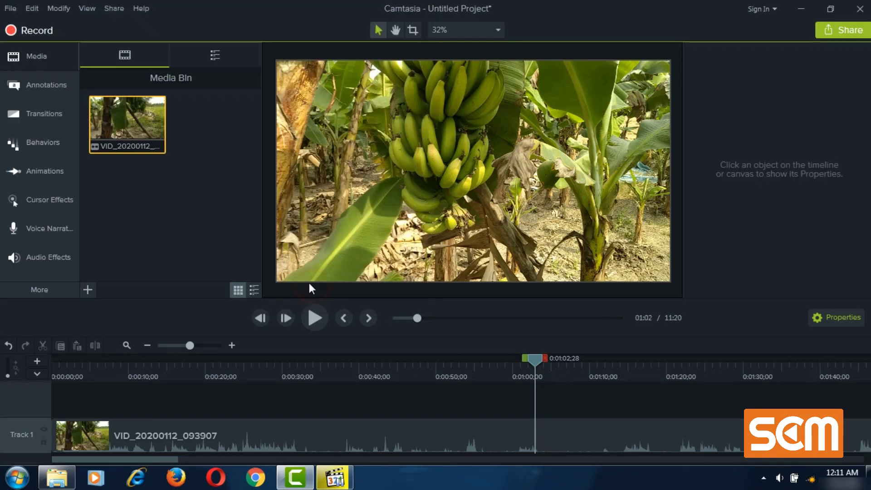
# Step: Minimise Camtasia and compare the file details of the Capture, Untitled Project frame and snapshot PNG images in New folder (5)
pyautogui.click(797, 12)
pyautogui.click(409, 113)
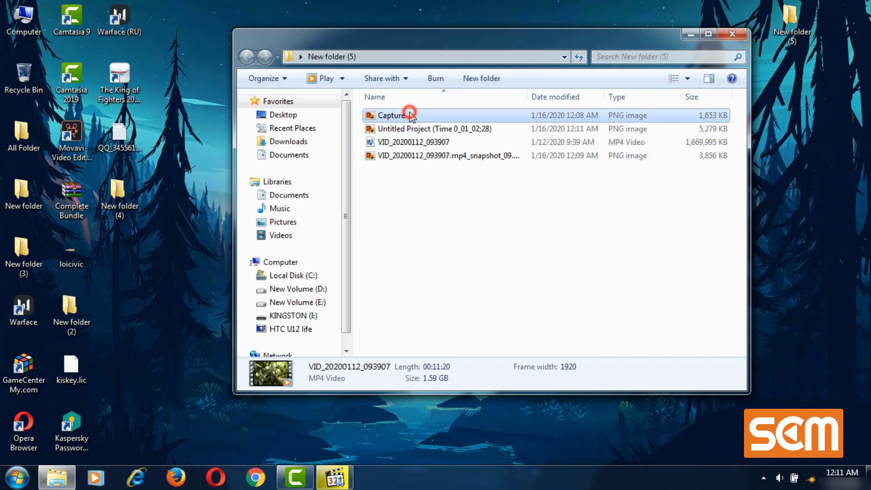
pyautogui.click(411, 129)
pyautogui.click(414, 155)
pyautogui.click(412, 117)
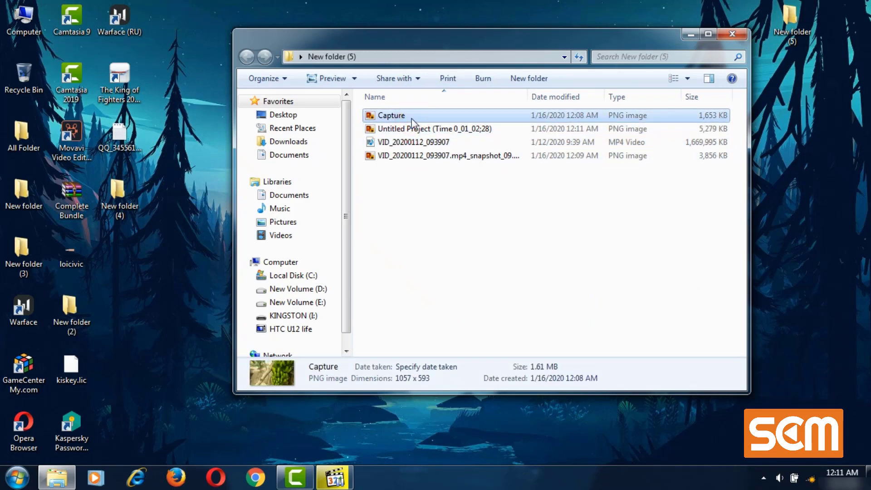
pyautogui.click(460, 157)
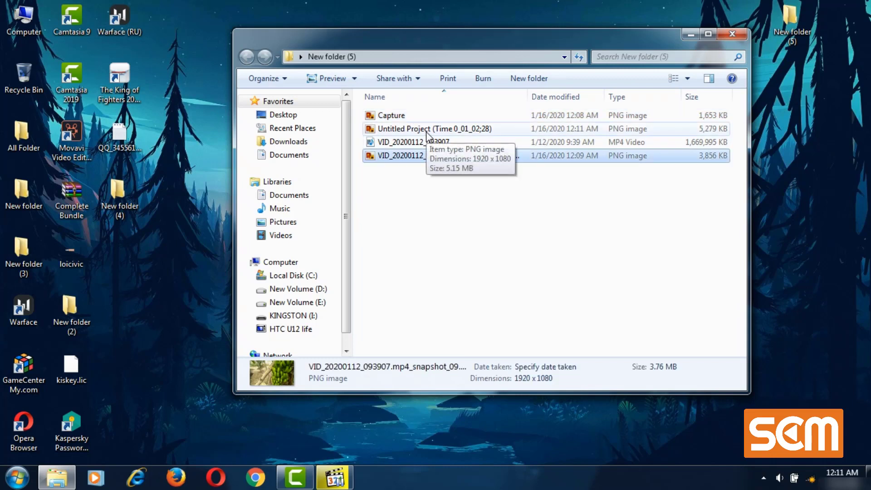
# Step: View the snapshot, Untitled Project frame and Capture images one after another, closing the image viewer each time
pyautogui.doubleClick(424, 157)
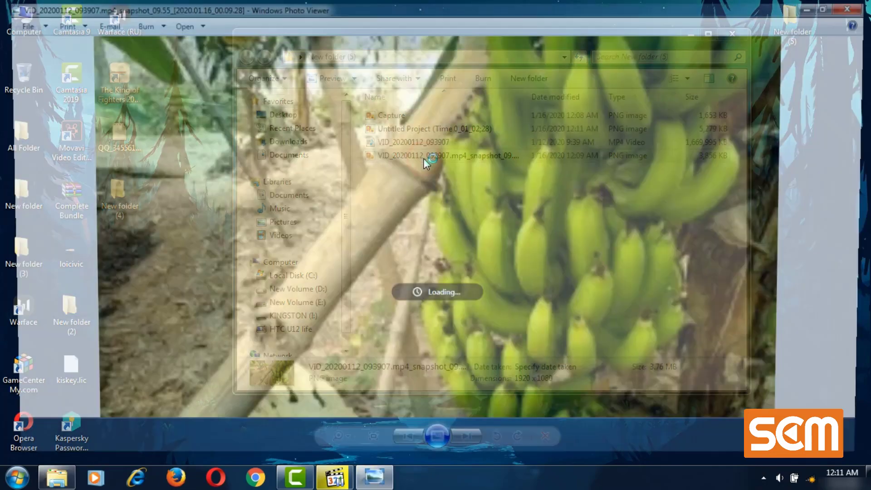
pyautogui.hotkey('alt', 'F4')
pyautogui.doubleClick(381, 129)
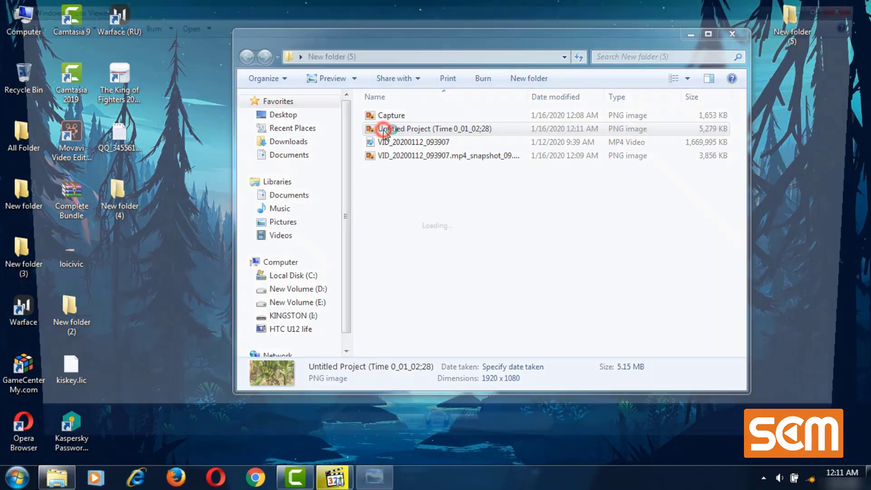
pyautogui.hotkey('alt', 'F4')
pyautogui.doubleClick(453, 116)
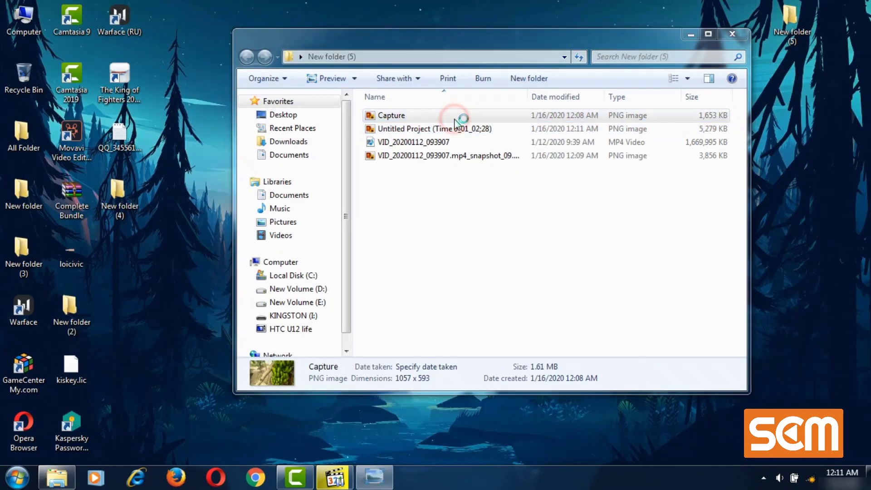
pyautogui.click(857, 5)
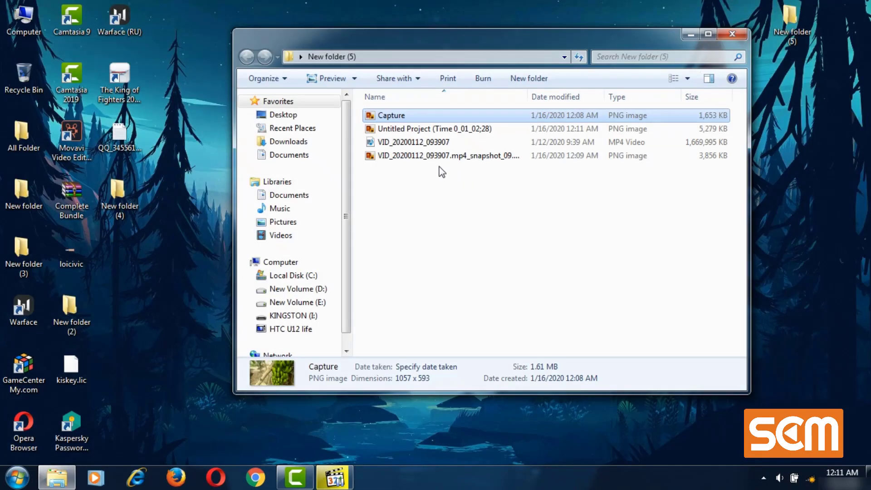
# Step: Recheck the details of the three PNG images in New folder (5) and close the paused MPC-HC video player
pyautogui.click(431, 116)
pyautogui.click(421, 158)
pyautogui.click(448, 127)
pyautogui.click(396, 117)
pyautogui.click(335, 477)
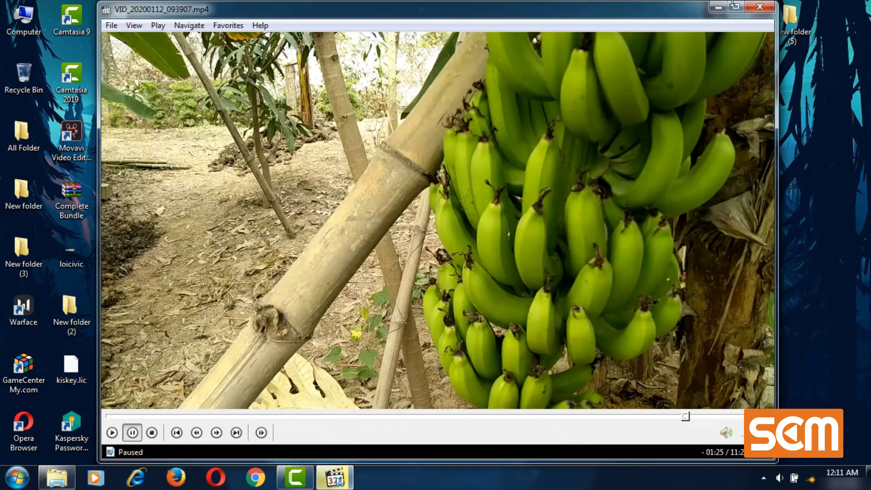
pyautogui.click(766, 8)
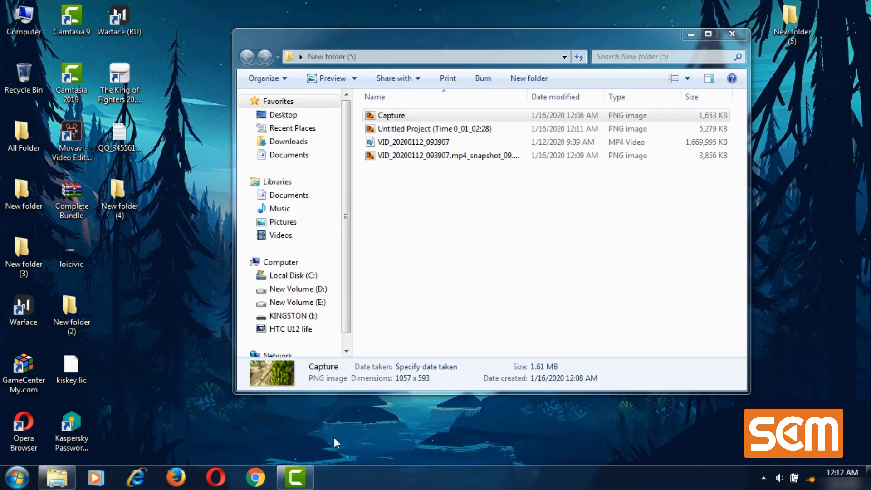
# Step: Switch to Camtasia, scrub through the clip to 0:00:47;12 on the timeline, and minimise the window
pyautogui.click(303, 480)
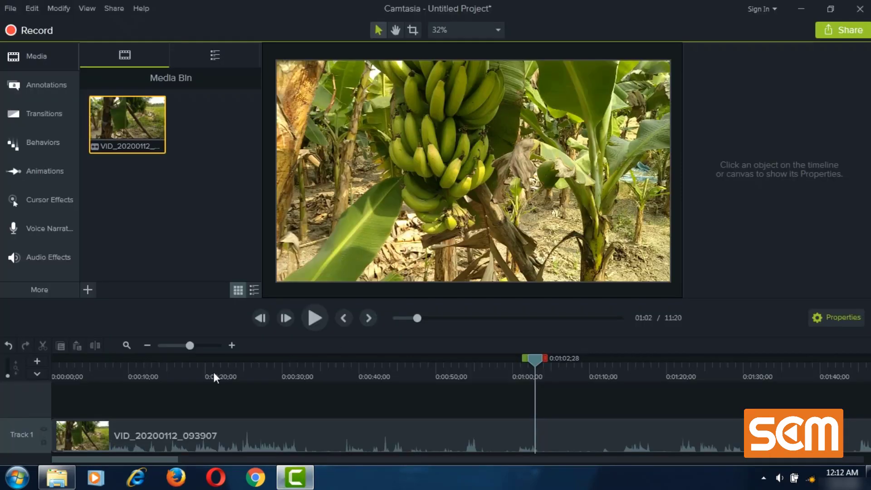
pyautogui.click(213, 373)
pyautogui.moveTo(212, 371); pyautogui.dragTo(392, 368)
pyautogui.click(415, 371)
pyautogui.click(295, 477)
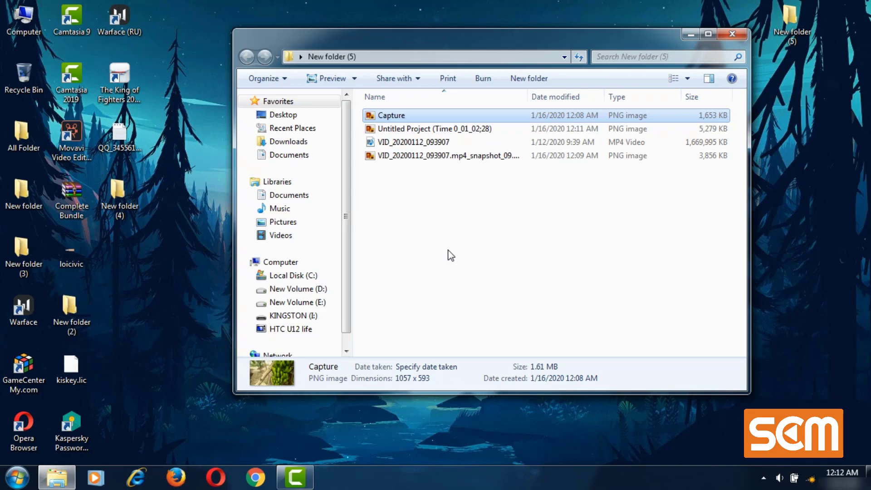
# Step: Locate the Snipping Tool among the installed Windows Accessories programs without launching it
pyautogui.click(17, 476)
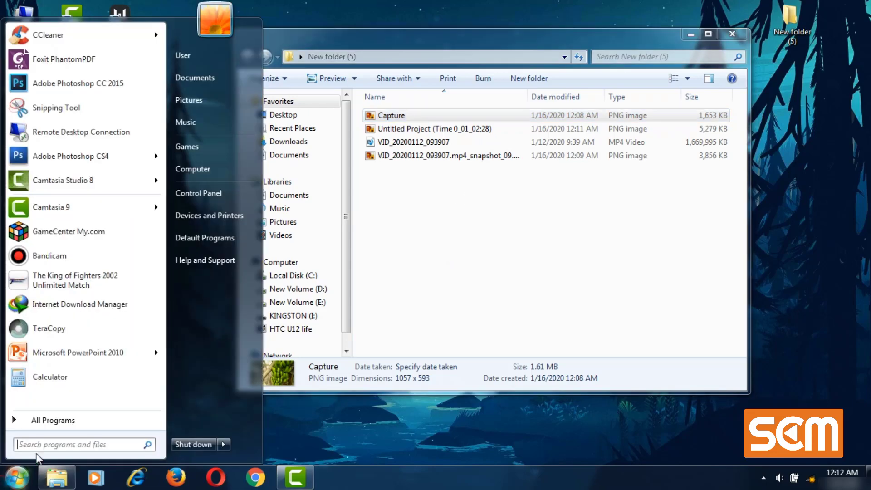
pyautogui.click(58, 423)
pyautogui.scroll(-11, 91, 308)
pyautogui.moveTo(156, 283); pyautogui.dragTo(161, 90)
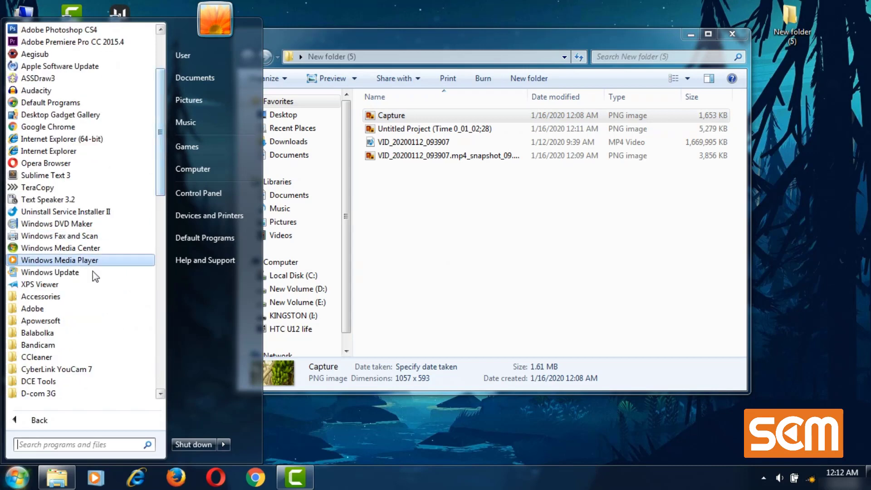
pyautogui.click(79, 296)
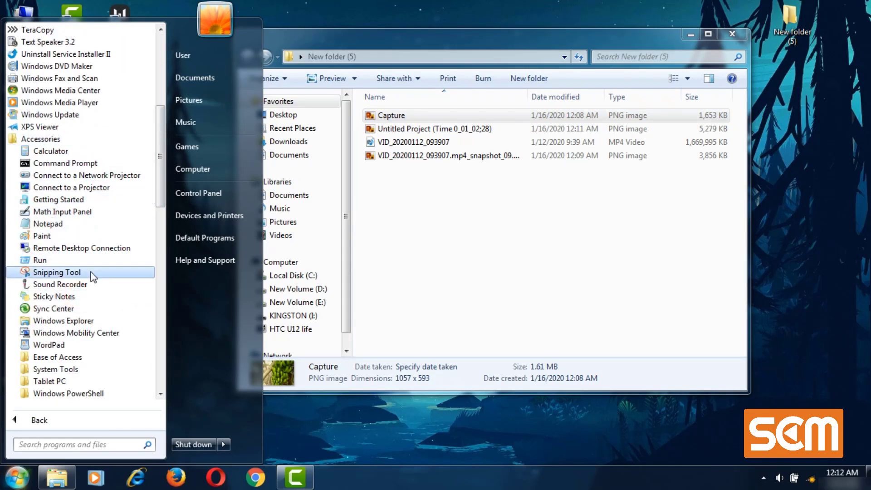
pyautogui.click(743, 276)
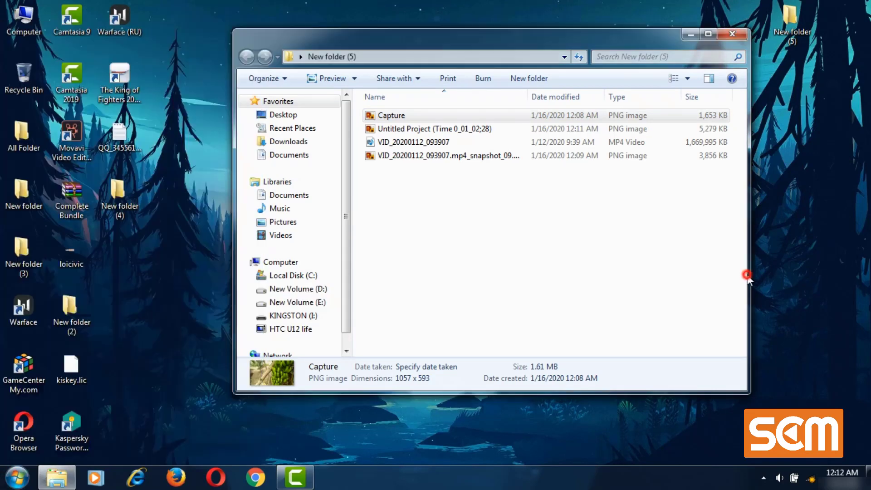
# Step: Open VID_20200112_093907 from New folder (5) in MPC-HC x64 and pause playback
pyautogui.rightClick(444, 142)
pyautogui.click(483, 219)
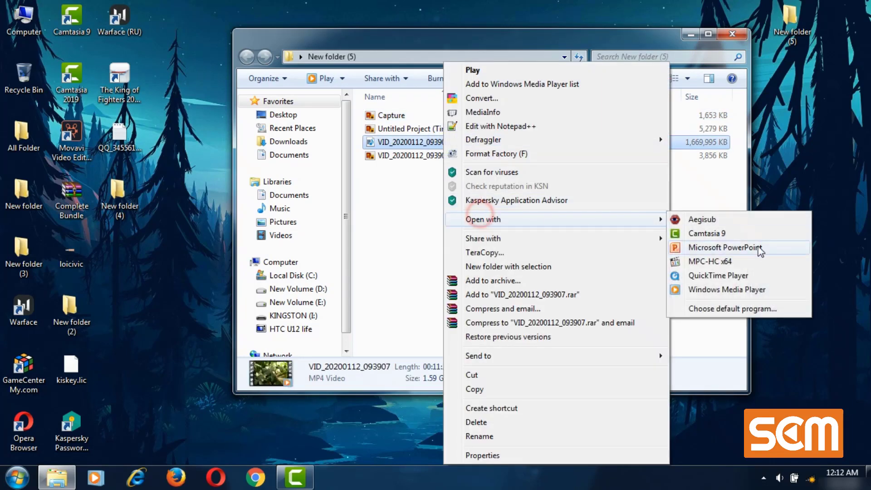
pyautogui.click(700, 263)
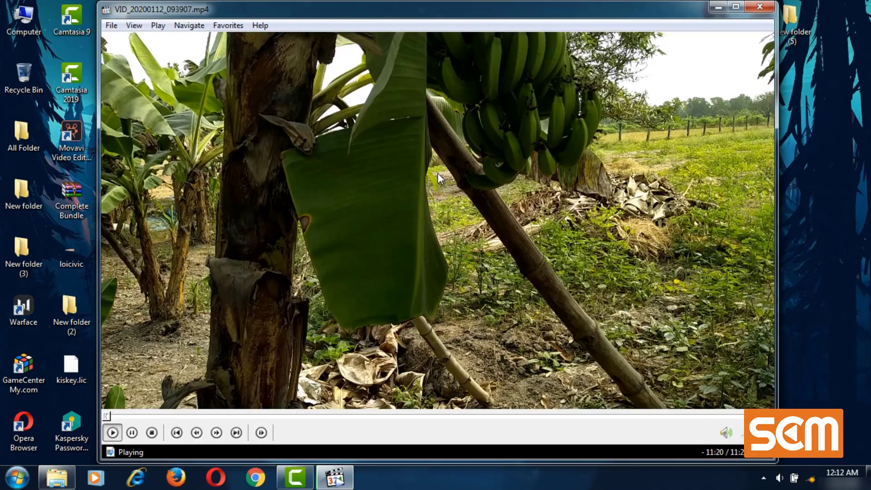
pyautogui.click(438, 180)
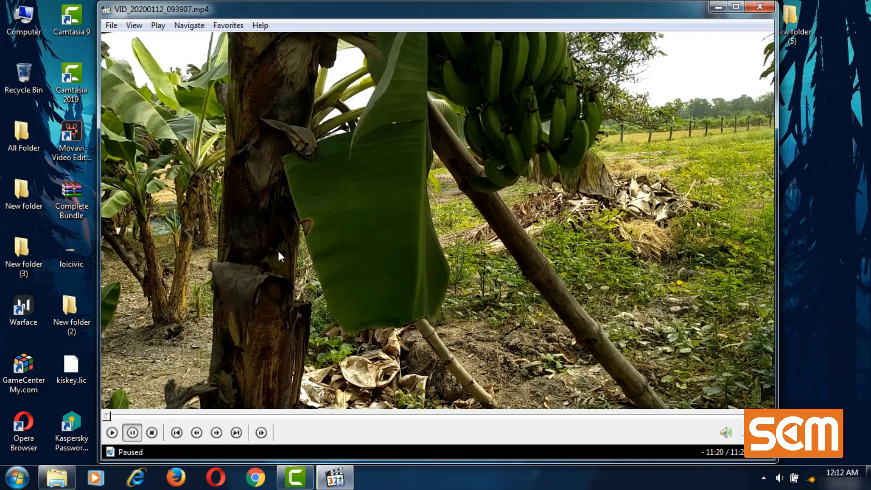
# Step: Review the video player's Save Image command and switch to Camtasia to review its Export Frame As command
pyautogui.click(111, 27)
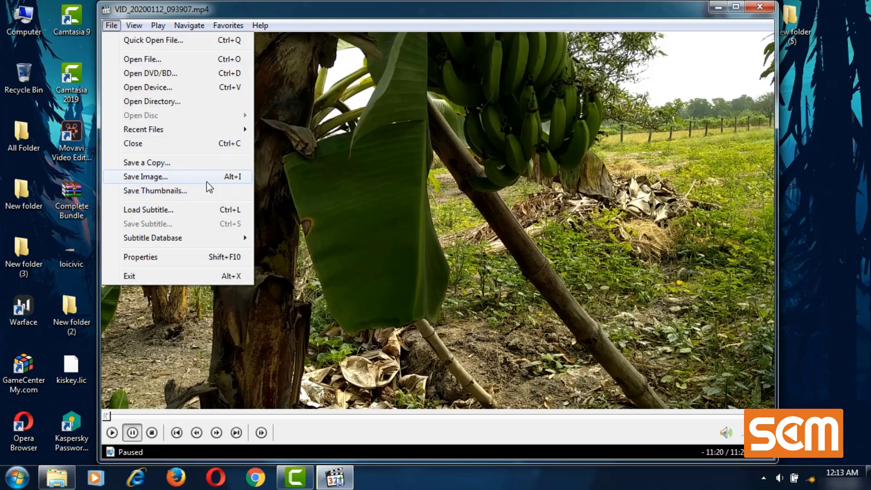
pyautogui.click(365, 436)
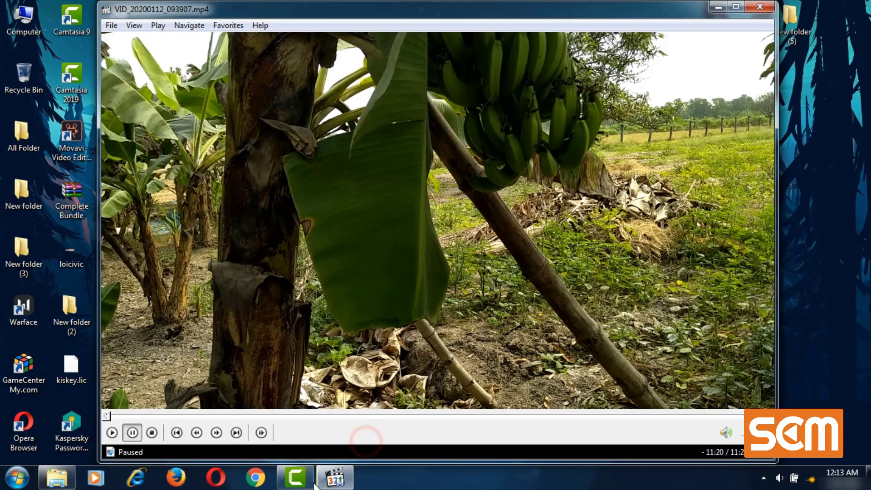
pyautogui.click(295, 477)
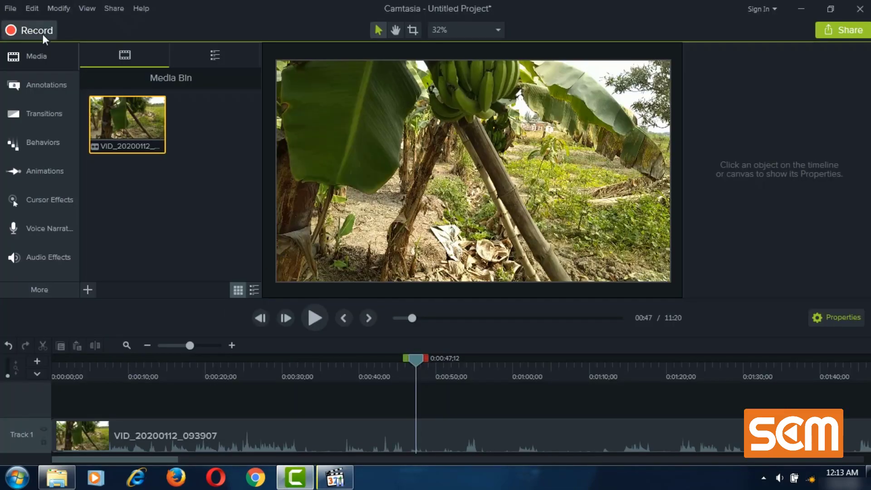
pyautogui.click(112, 10)
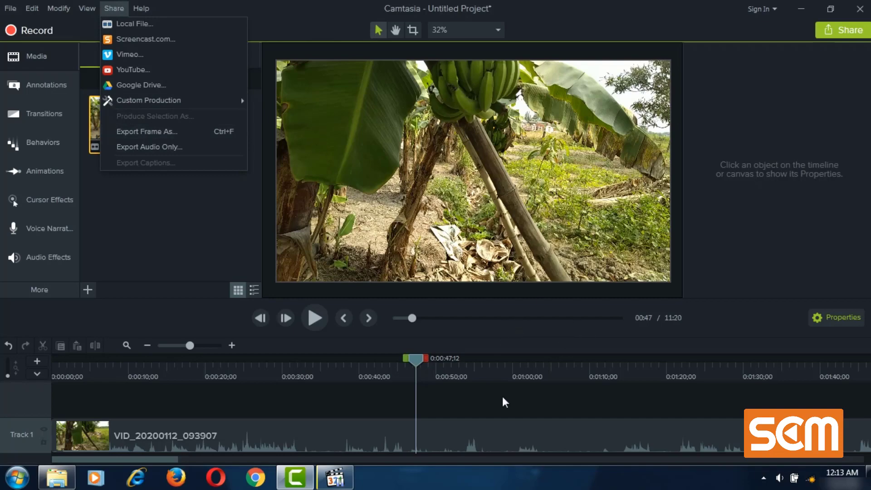
# Step: Close Camtasia without saving the changes to the untitled project
pyautogui.click(859, 9)
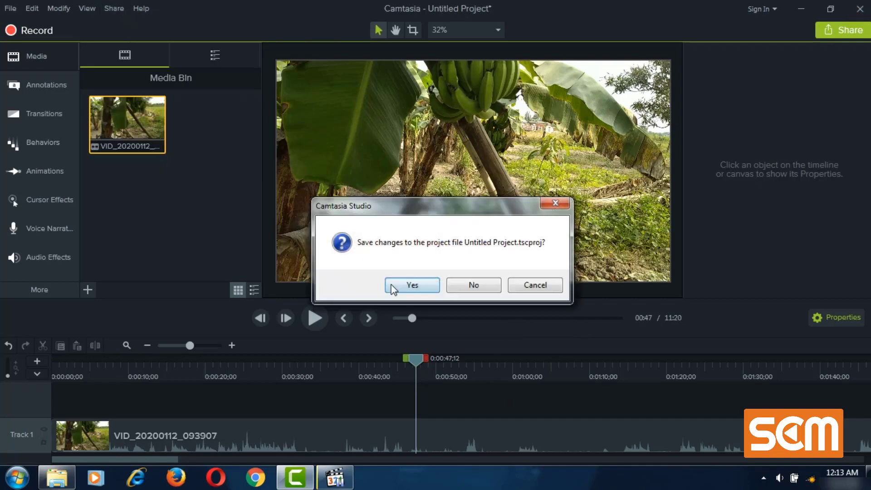
pyautogui.click(475, 289)
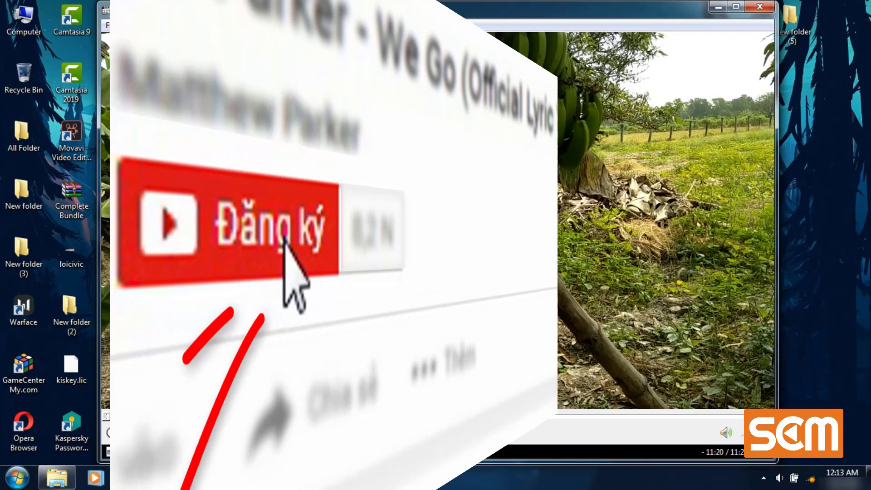